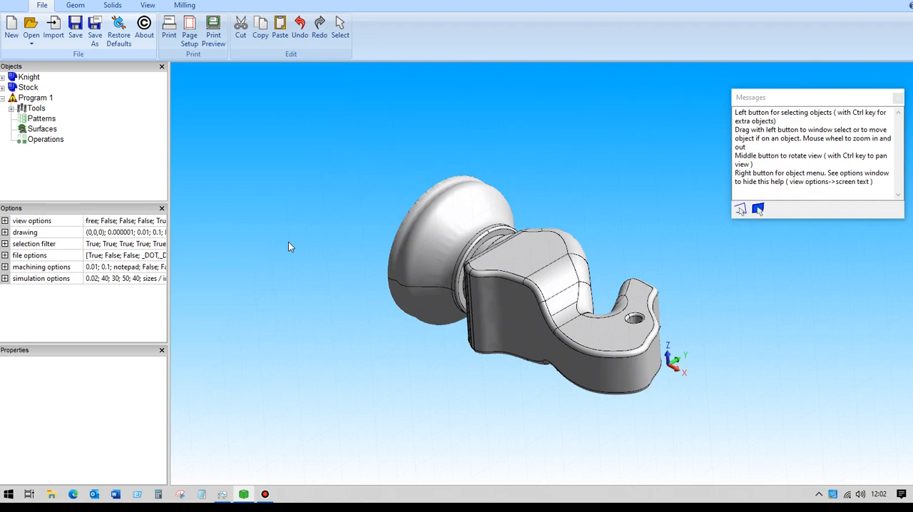
Review the Stock solid and the 4mm Ball End Mill in the program's tool list
left_click(28, 88)
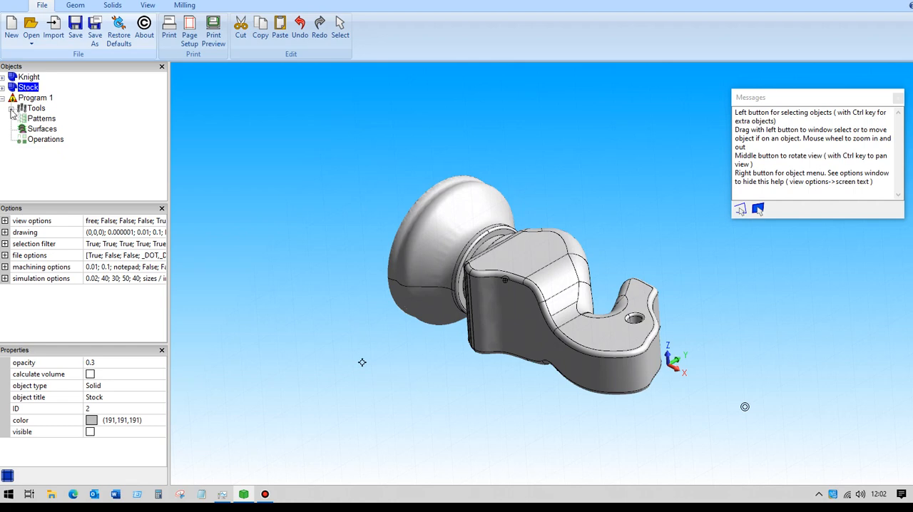
left_click(12, 109)
left_click(64, 161)
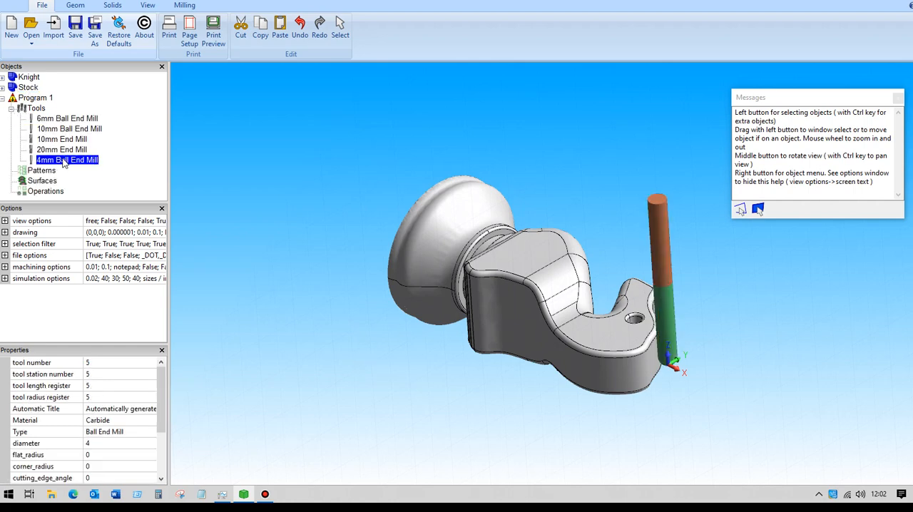
left_click(11, 108)
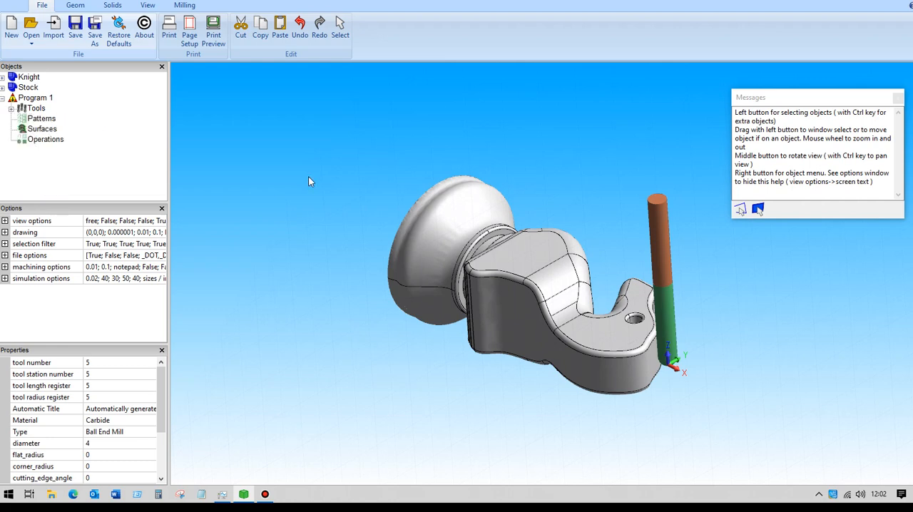
Start an Advanced Machining operation with the 4mm Ball End Mill, using the Rotary pattern in the Along style
left_click(186, 7)
left_click(87, 32)
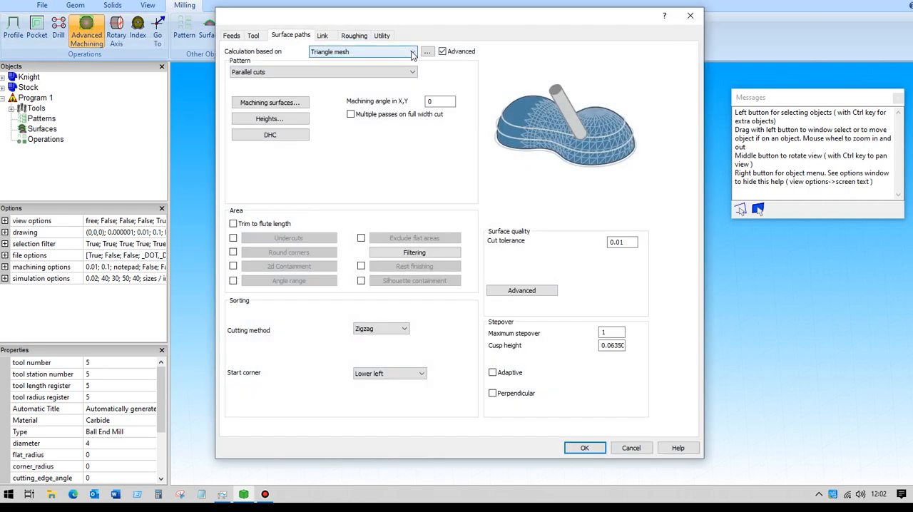
left_click(255, 36)
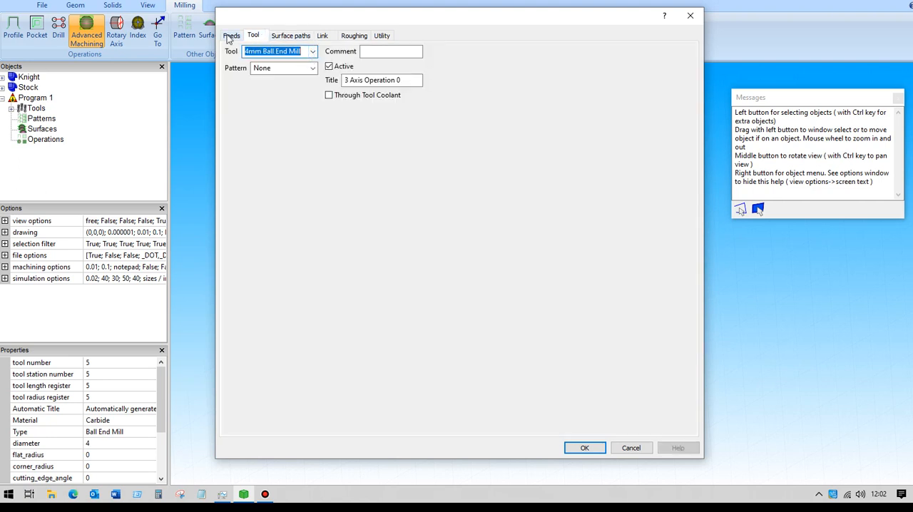
left_click(302, 36)
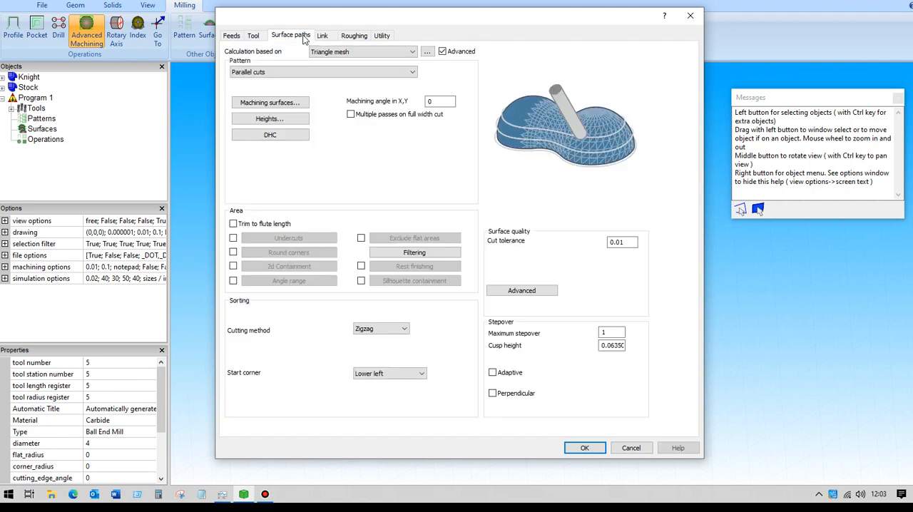
left_click(412, 73)
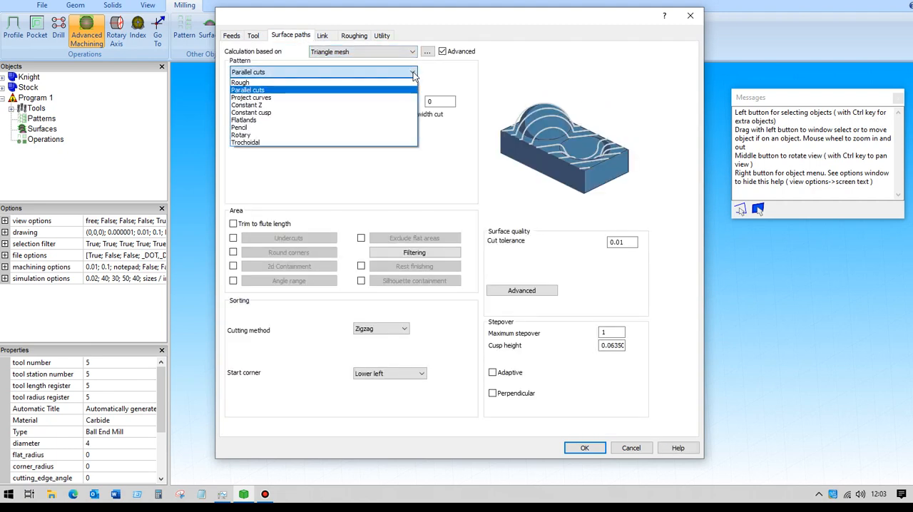
left_click(248, 135)
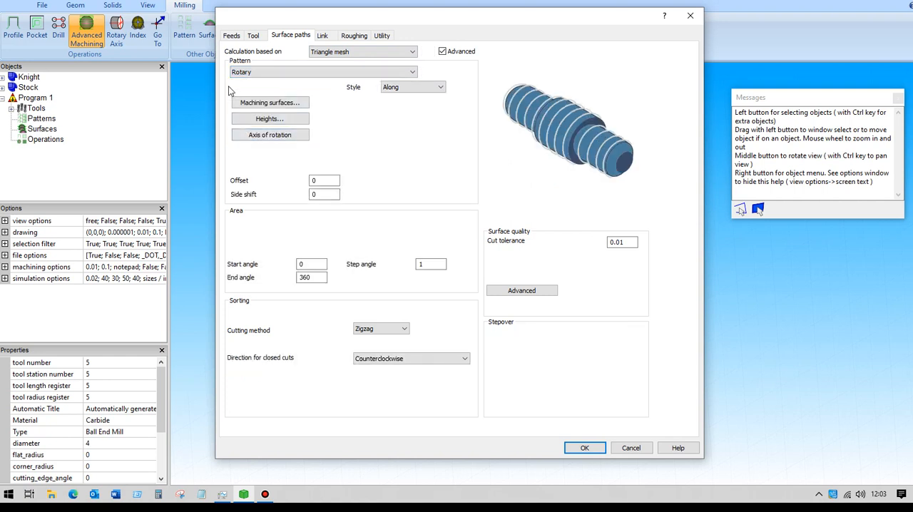
left_click(421, 87)
left_click(401, 105)
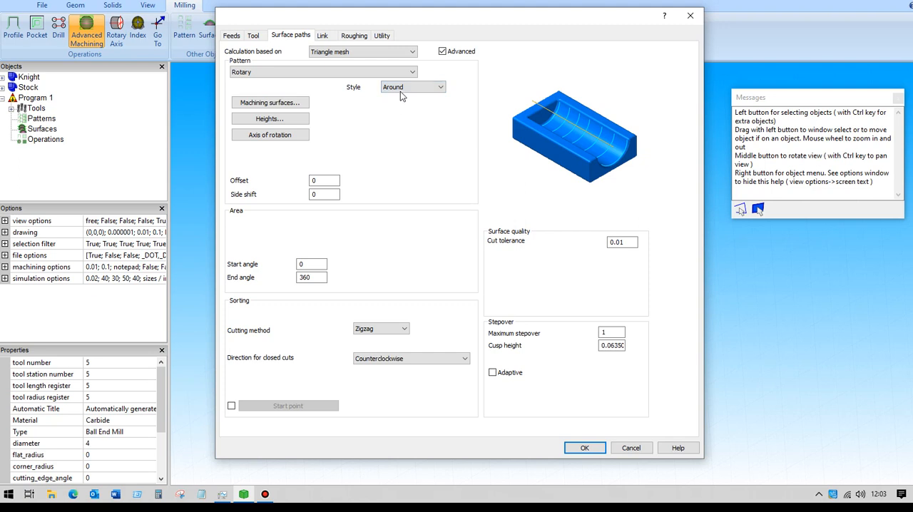
left_click(420, 87)
left_click(405, 97)
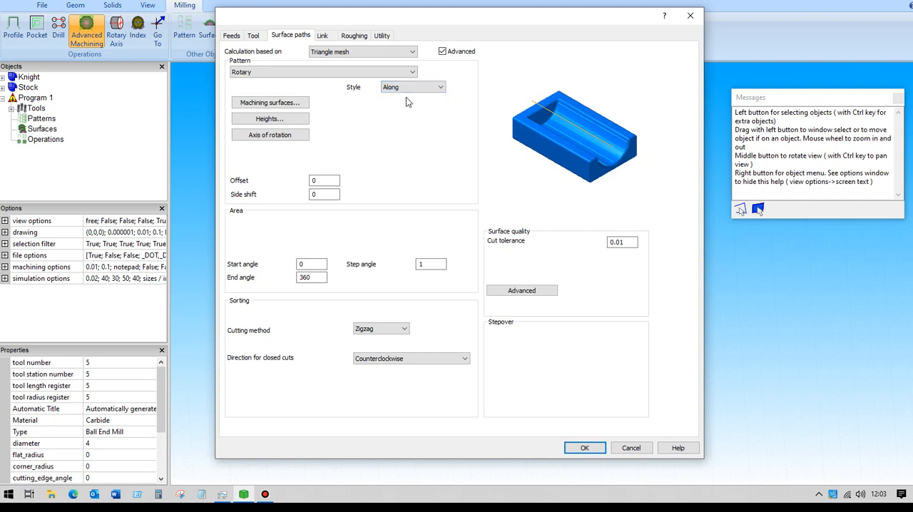
Assign the Knight solid as the machining surfaces and accept automatic heights based on those surfaces
left_click(272, 102)
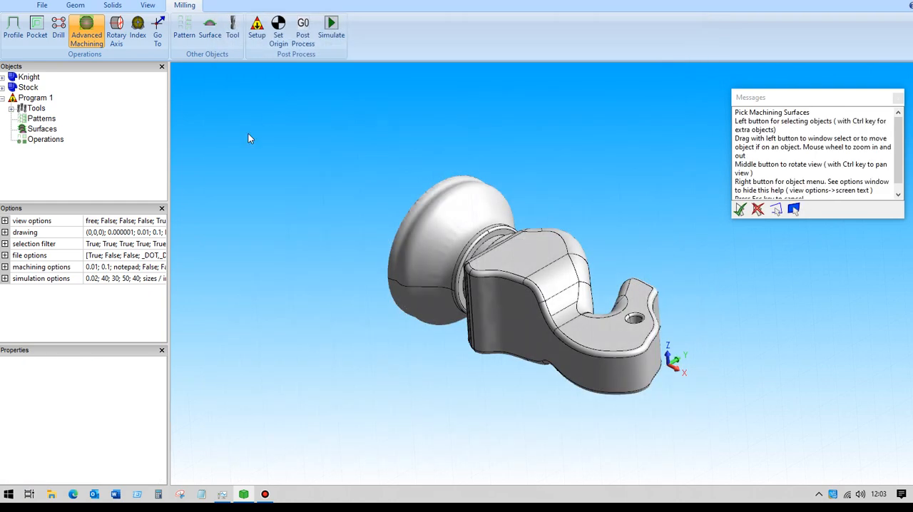
left_click(28, 77)
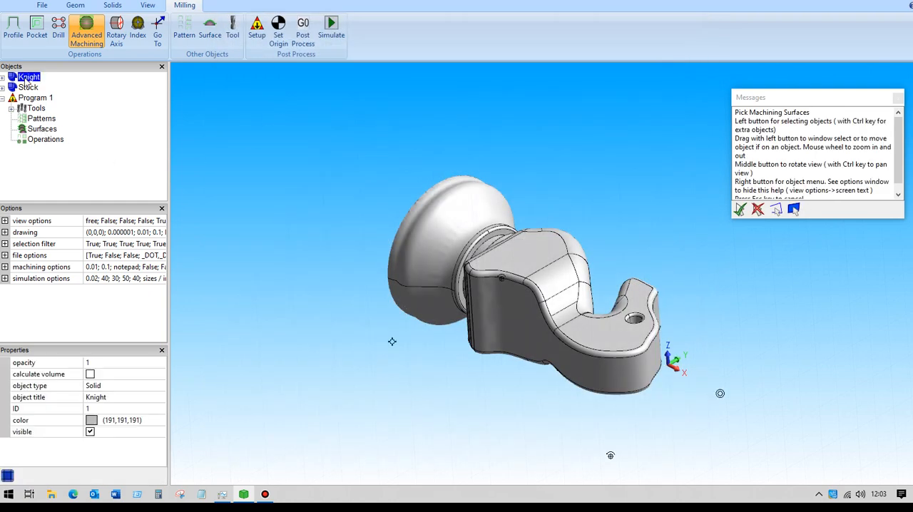
key("Return")
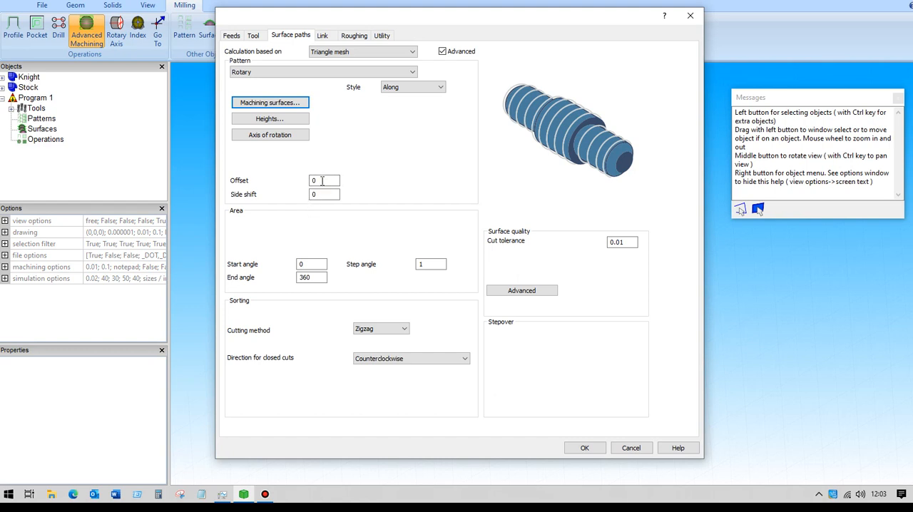
left_click(276, 122)
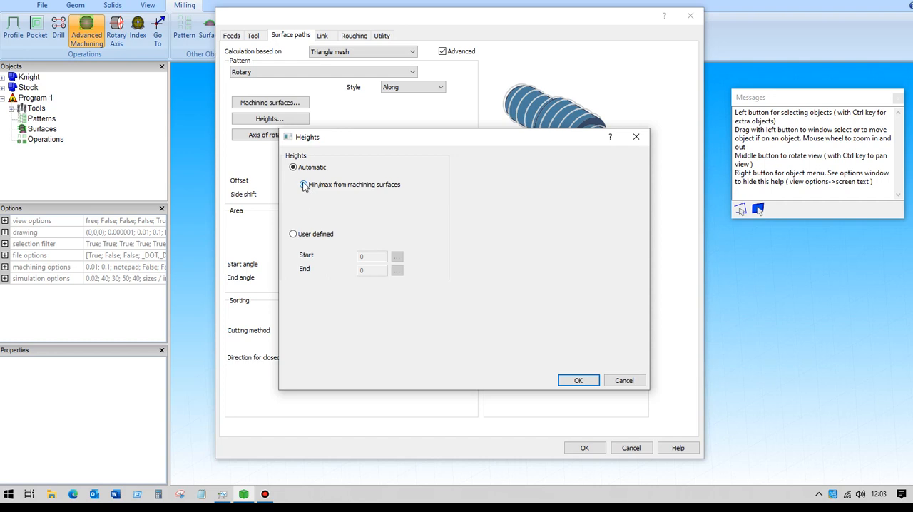
left_click(578, 380)
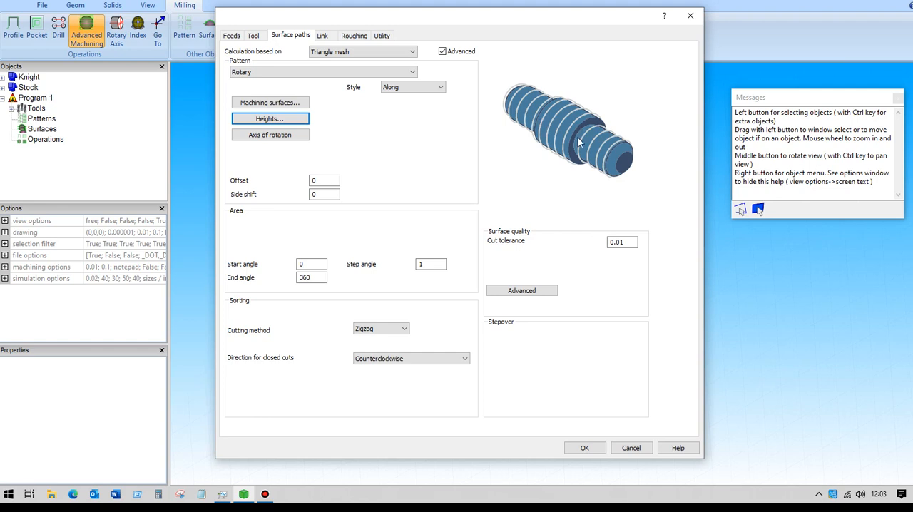
Define the rotation axis direction as X 1, Y 0, Z 0 and set the step angle to 2.5
left_click(264, 137)
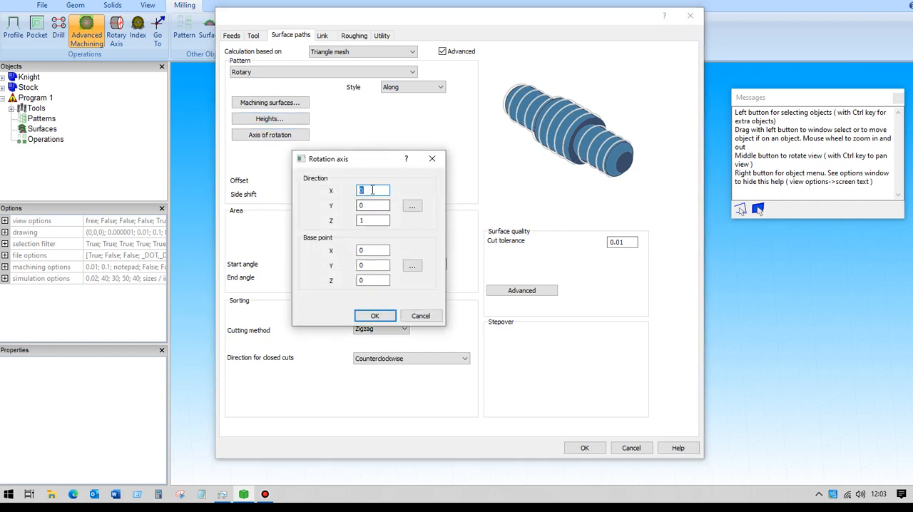
type("1")
double_click(366, 222)
type("0")
left_click(375, 316)
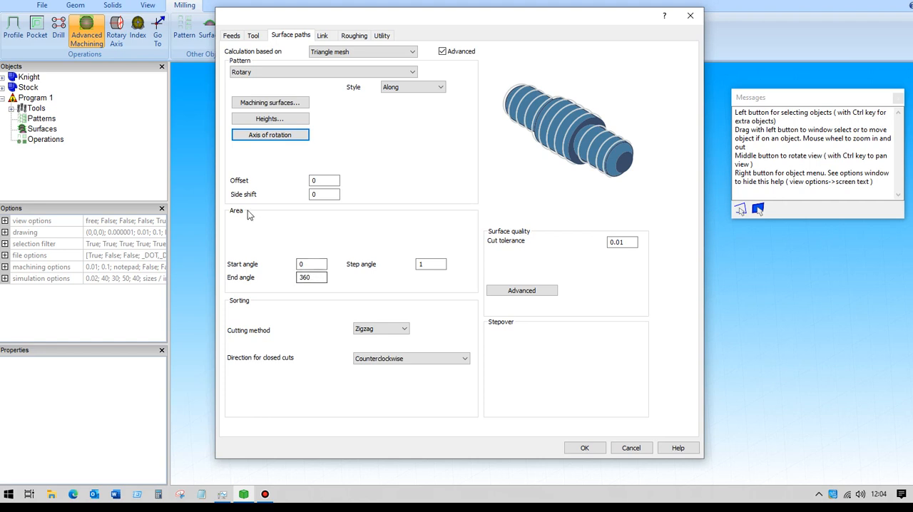
double_click(441, 266)
type("2.5")
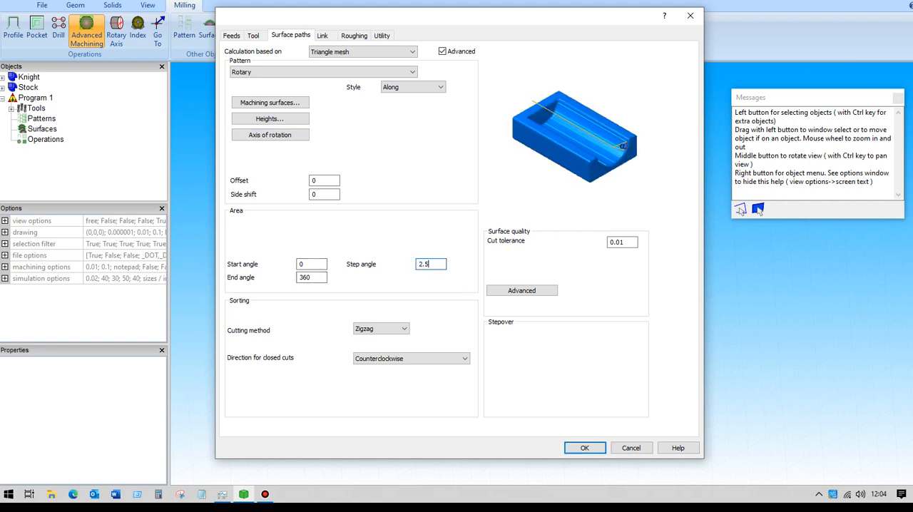
Set the cylindrical clearance area's radius to 50 in the link retract settings
left_click(327, 35)
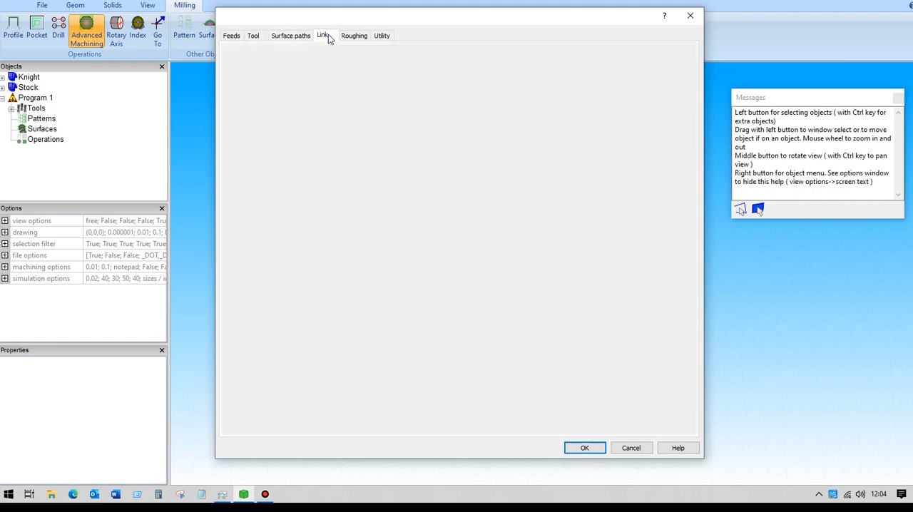
left_click(258, 322)
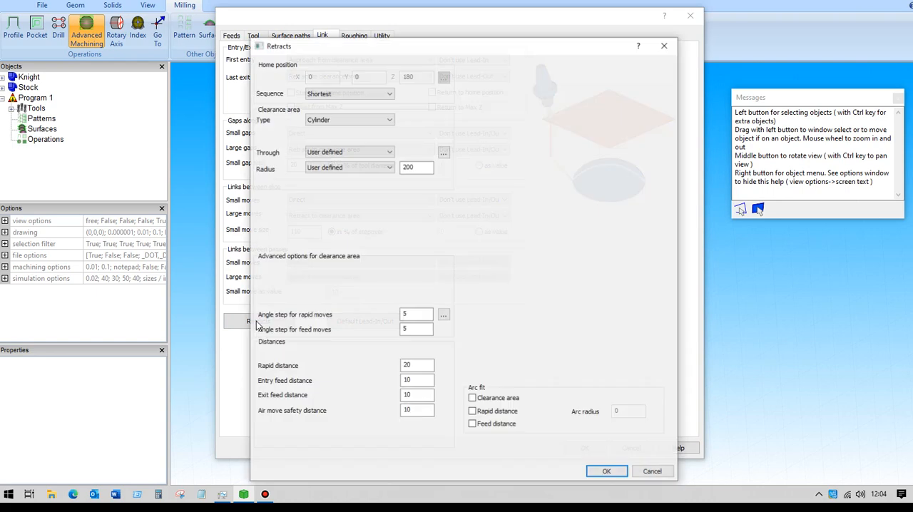
left_click(420, 168)
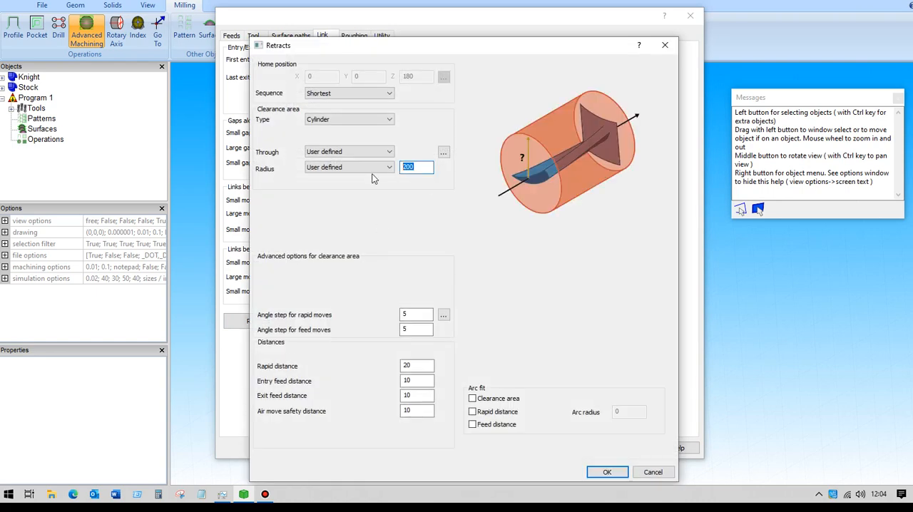
type("50")
Set the rapid distance to 10 and the entry feed, exit feed and air move safety distances to 5
left_click(416, 366)
type("10")
key("Tab")
type("5")
key("Tab")
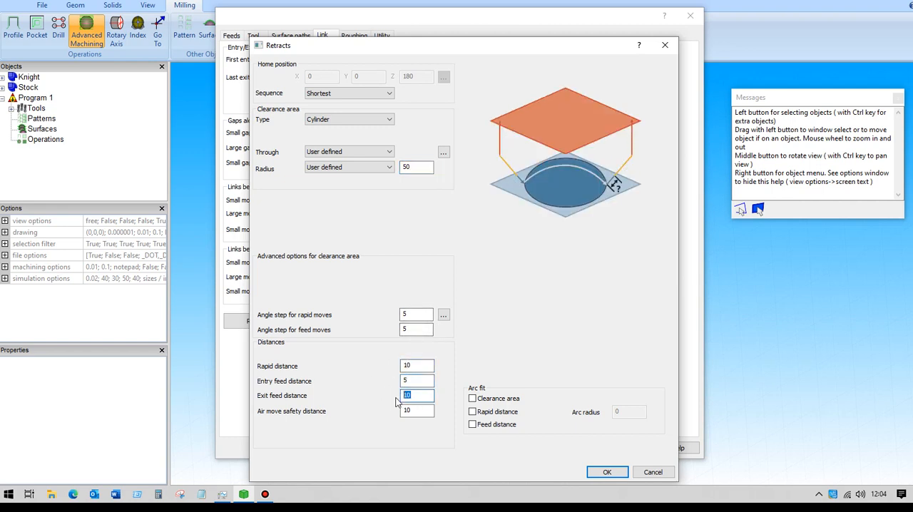
type("5")
key("Tab")
type("5")
left_click(604, 472)
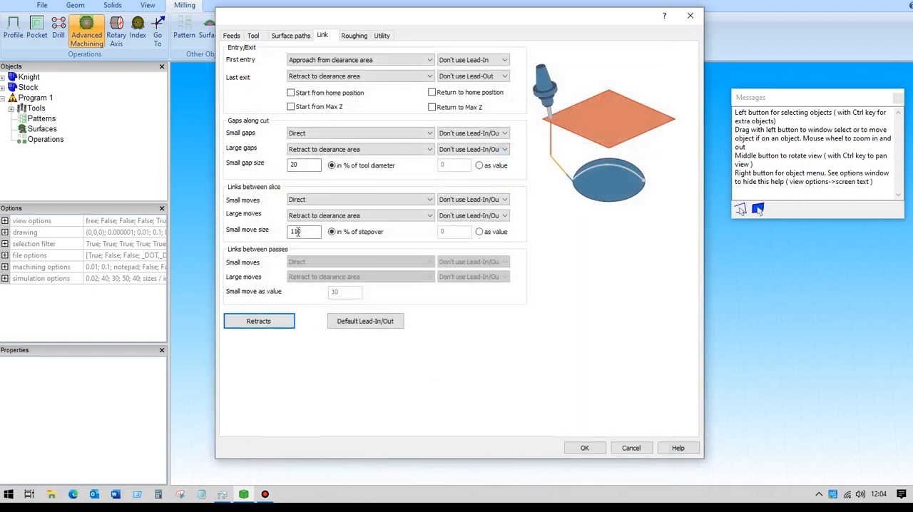
Accept the operation settings to calculate the rotary toolpath on the Knight model
left_click(290, 35)
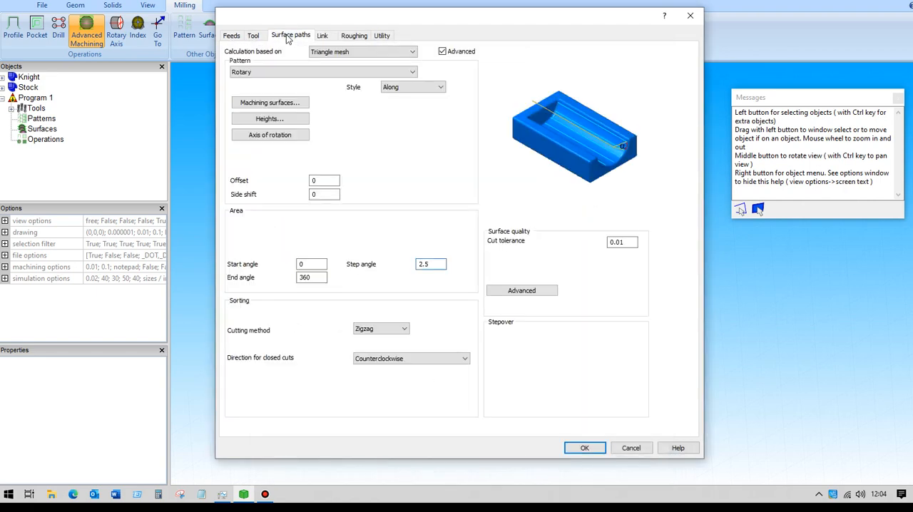
left_click(585, 448)
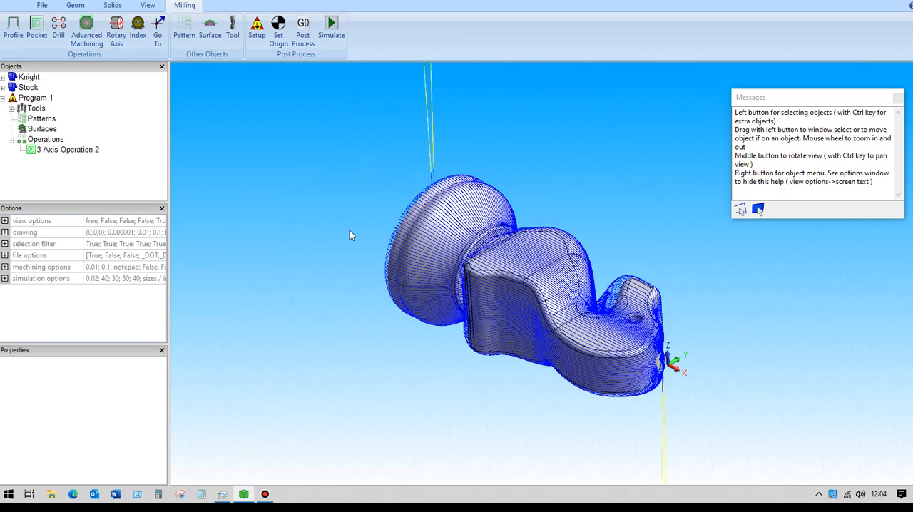
mouse_move(298, 212)
middle_mouse_down()
mouse_move(321, 161)
mouse_move(321, 130)
mouse_move(314, 198)
mouse_move(272, 209)
mouse_move(278, 197)
mouse_move(299, 204)
middle_mouse_up()
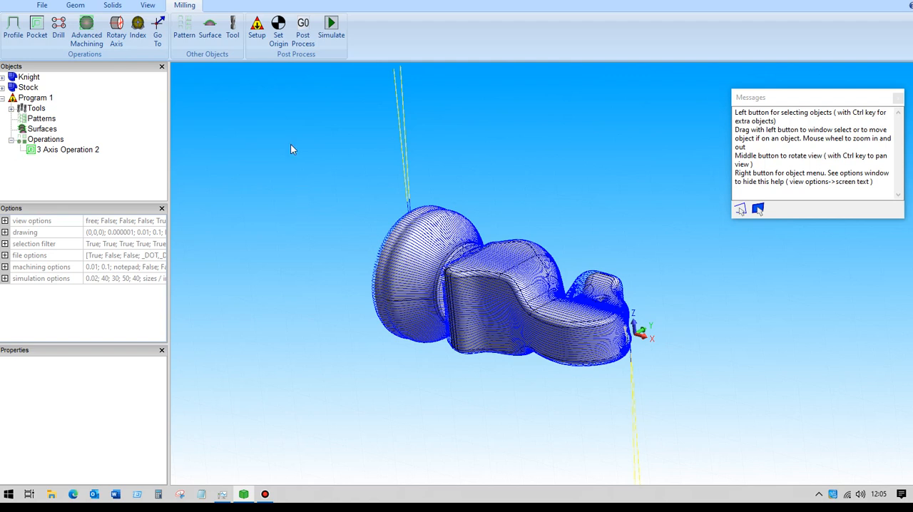
Launch the simulation of the operation with roughstock.stl imported as the stock model
left_click(333, 28)
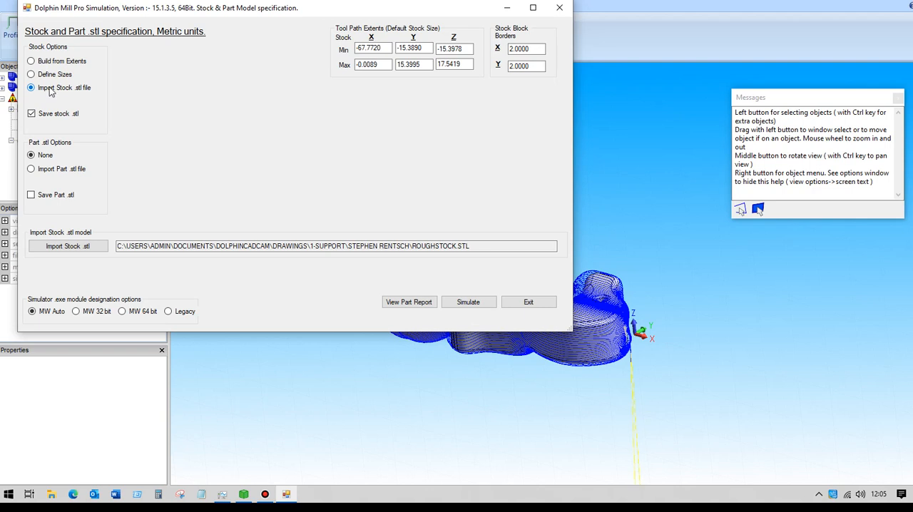
left_click(67, 247)
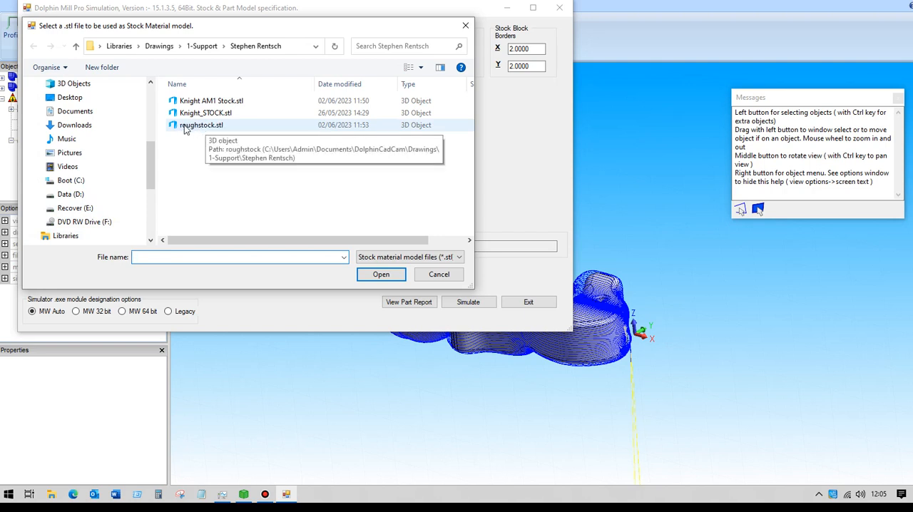
left_click(191, 133)
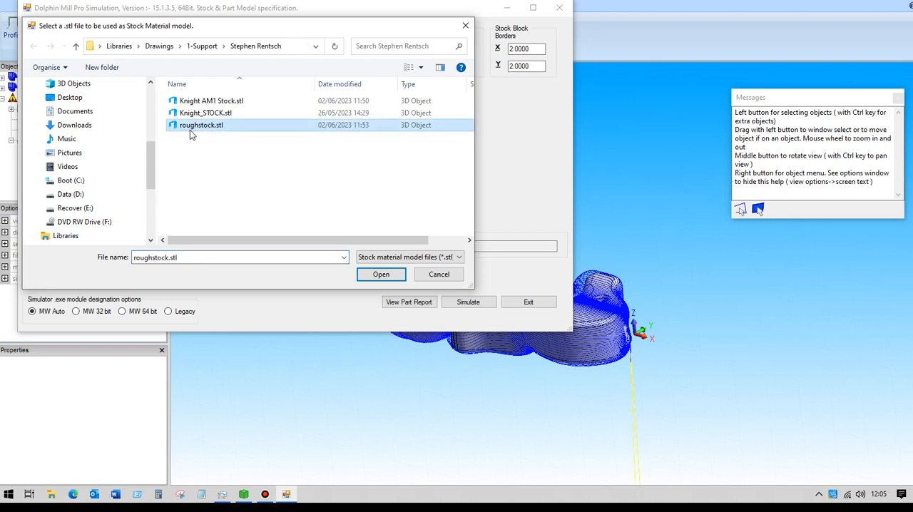
left_click(378, 276)
left_click(469, 301)
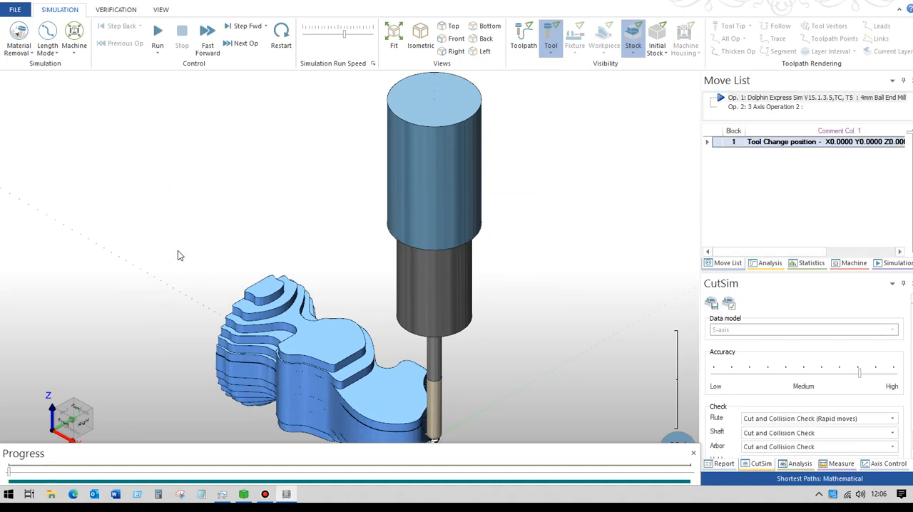
Run the cutting simulation on the rough stock and increase its run speed slightly
middle_click_drag(194, 248, 188, 132)
middle_click_drag(249, 303, 300, 270)
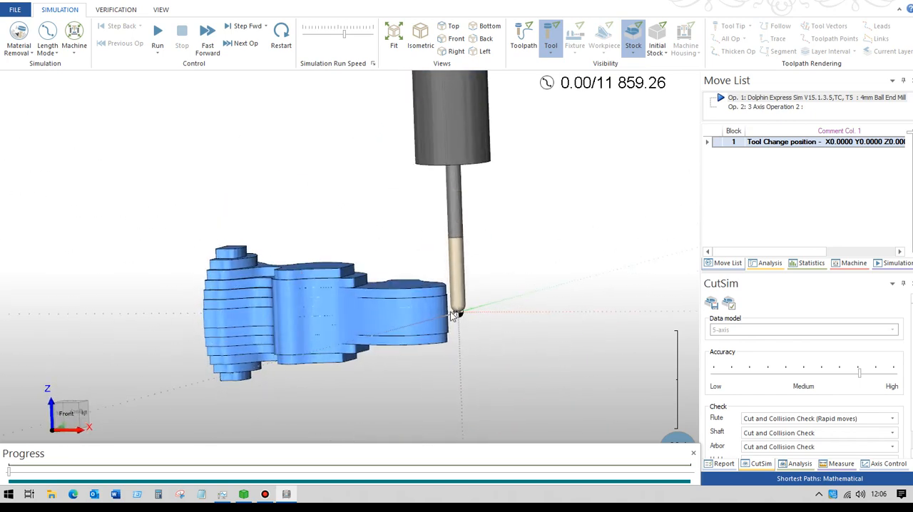
mouse_move(426, 291)
middle_mouse_down()
mouse_move(364, 277)
mouse_move(437, 288)
middle_mouse_up()
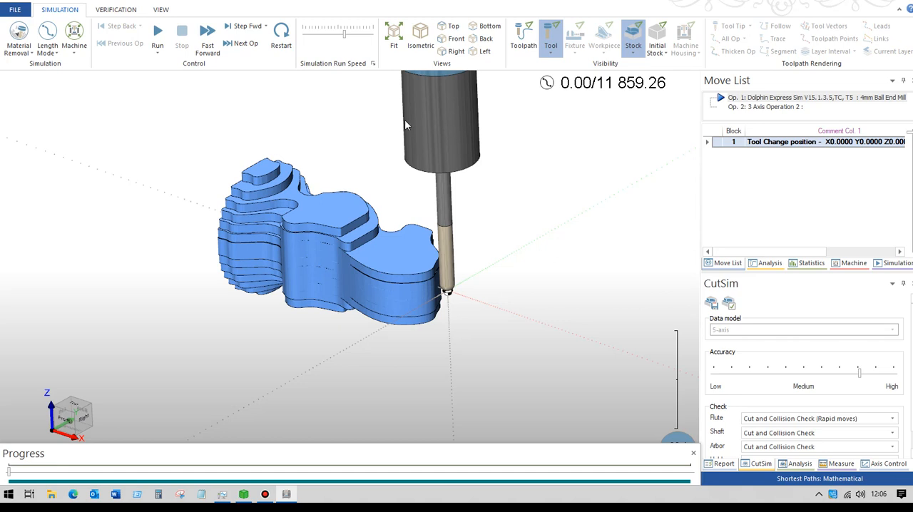
left_click(157, 36)
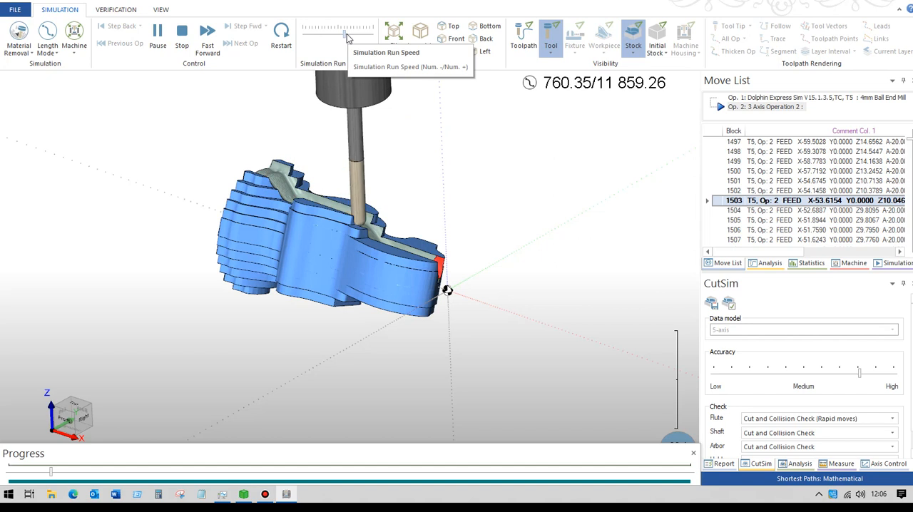
left_click_drag(346, 37, 351, 37)
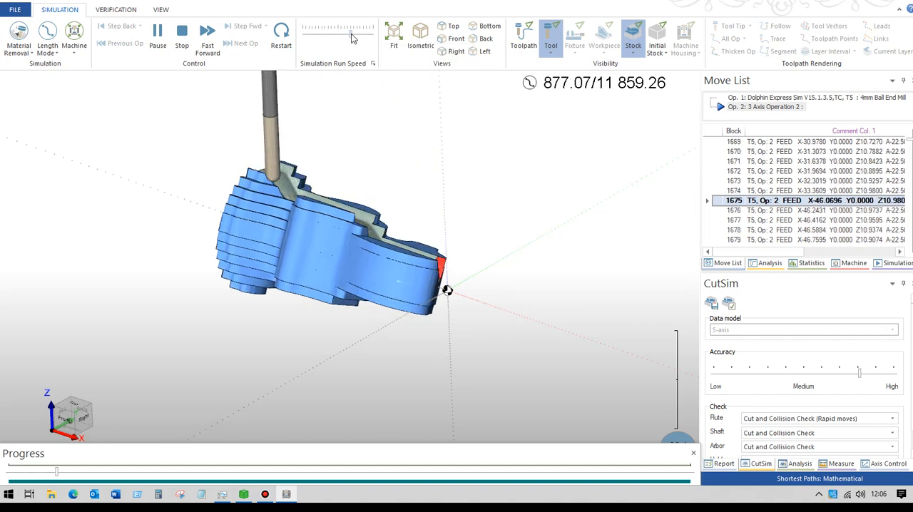